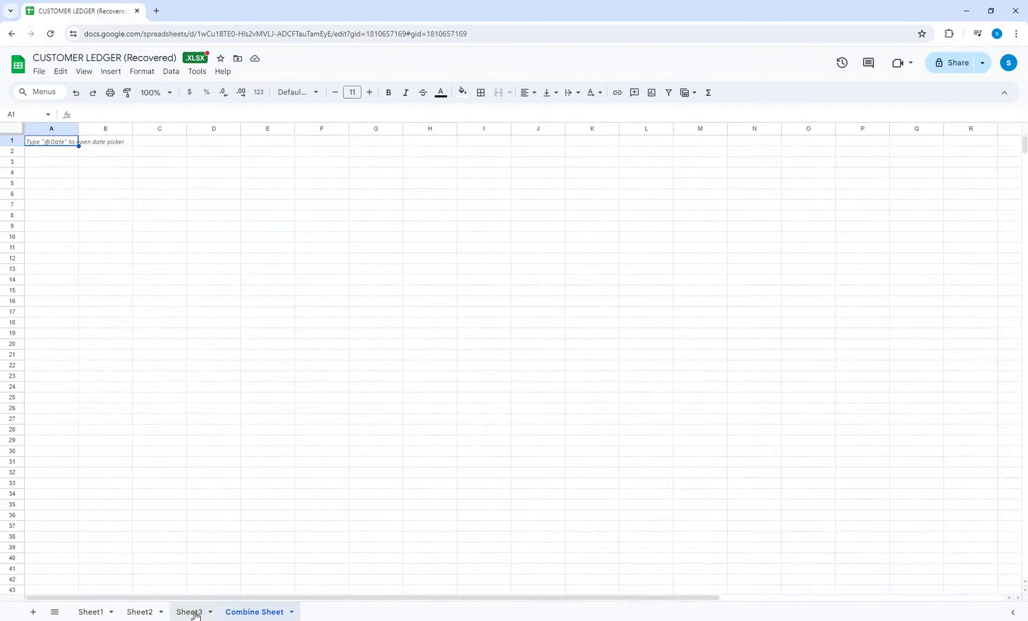
Review the source tables on Sheet3, Sheet2 and Sheet1
left_click(391, 610)
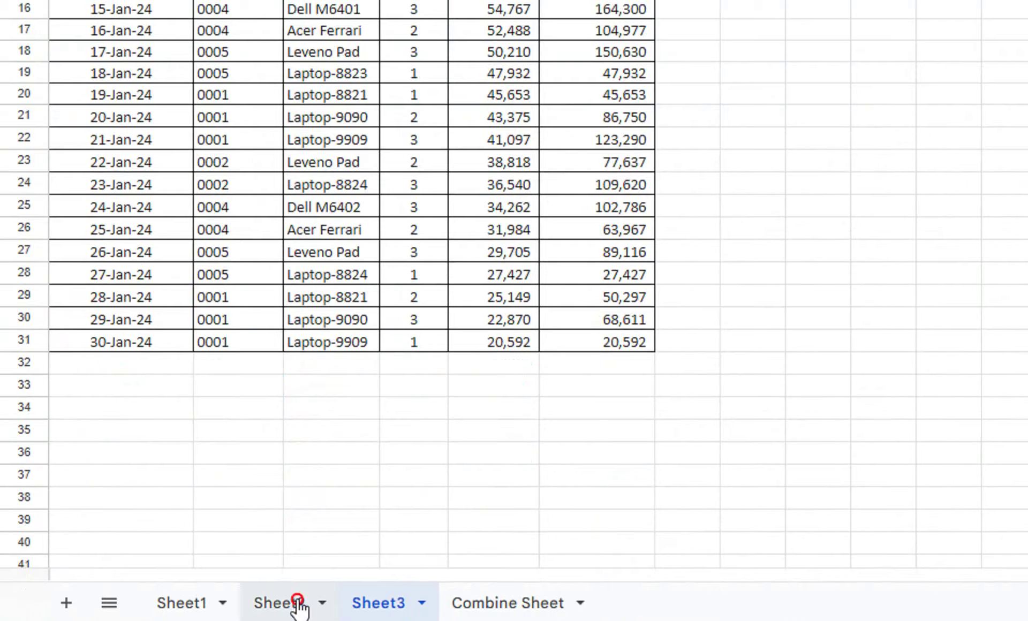
left_click(293, 606)
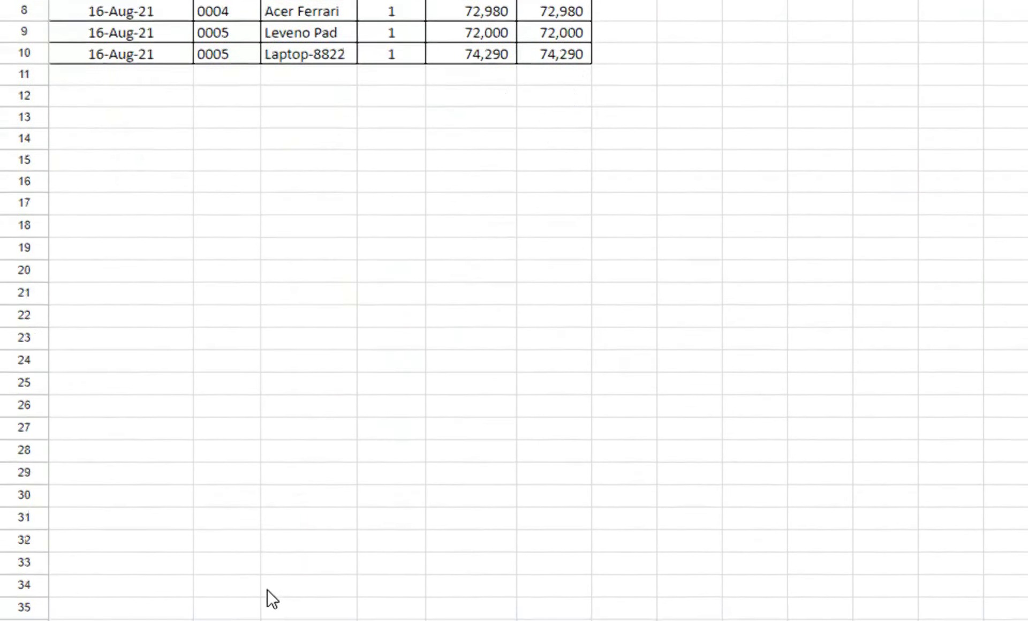
left_click(164, 611)
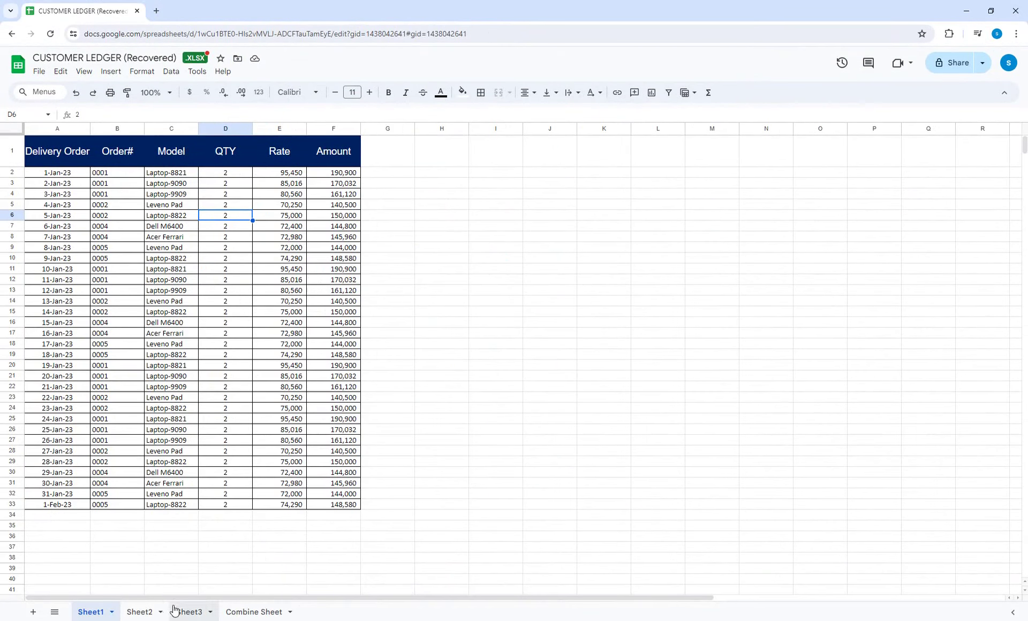
Start a QUERY formula in cell A1 of Combine Sheet and open a curly-brace array as its data argument
left_click(245, 612)
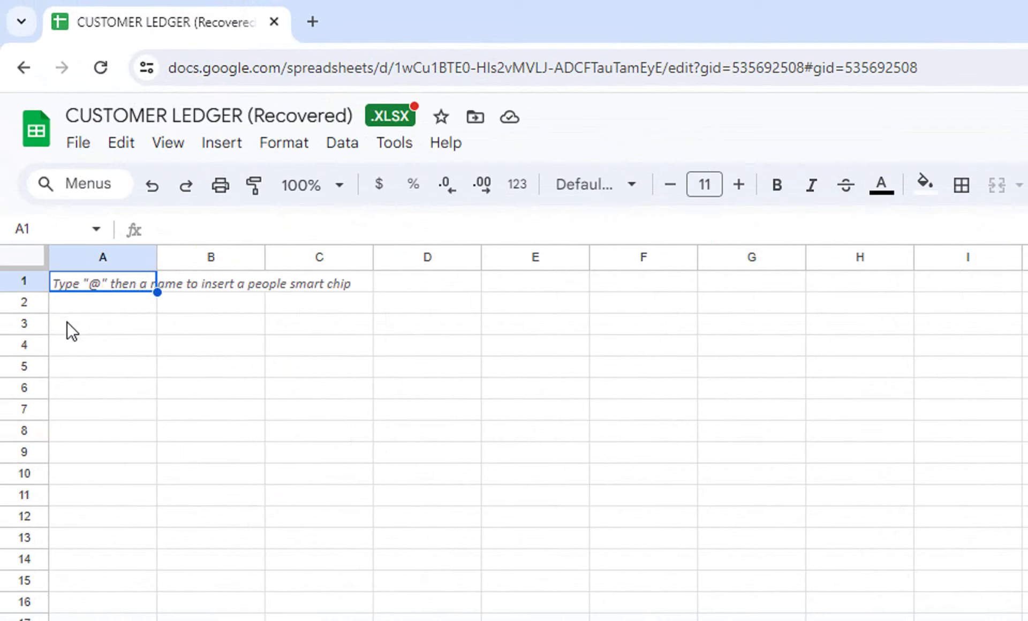
type("=")
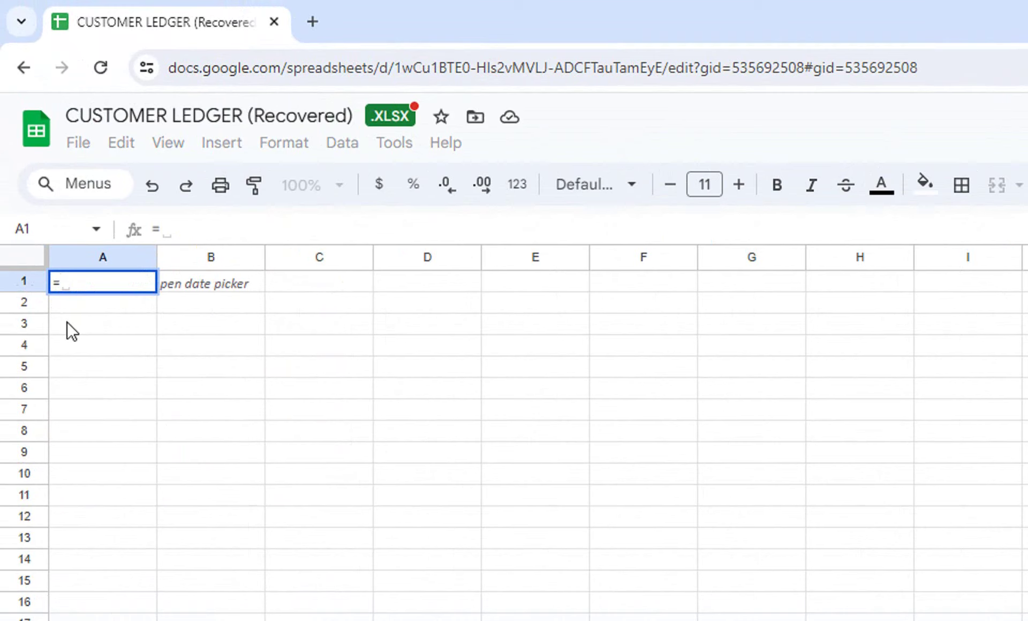
type("qe")
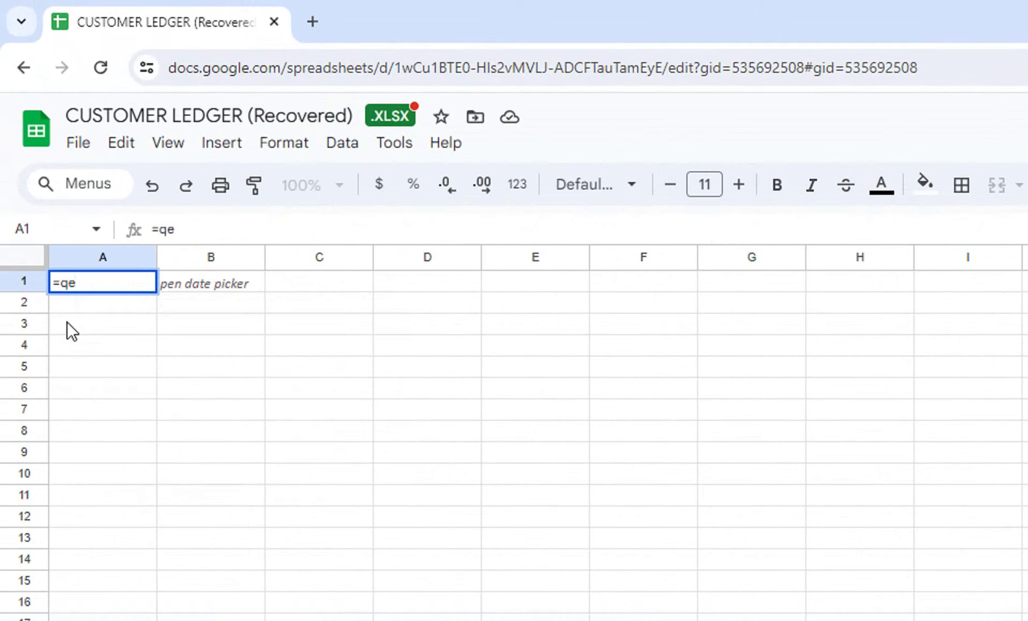
key("BackSpace")
key("Tab")
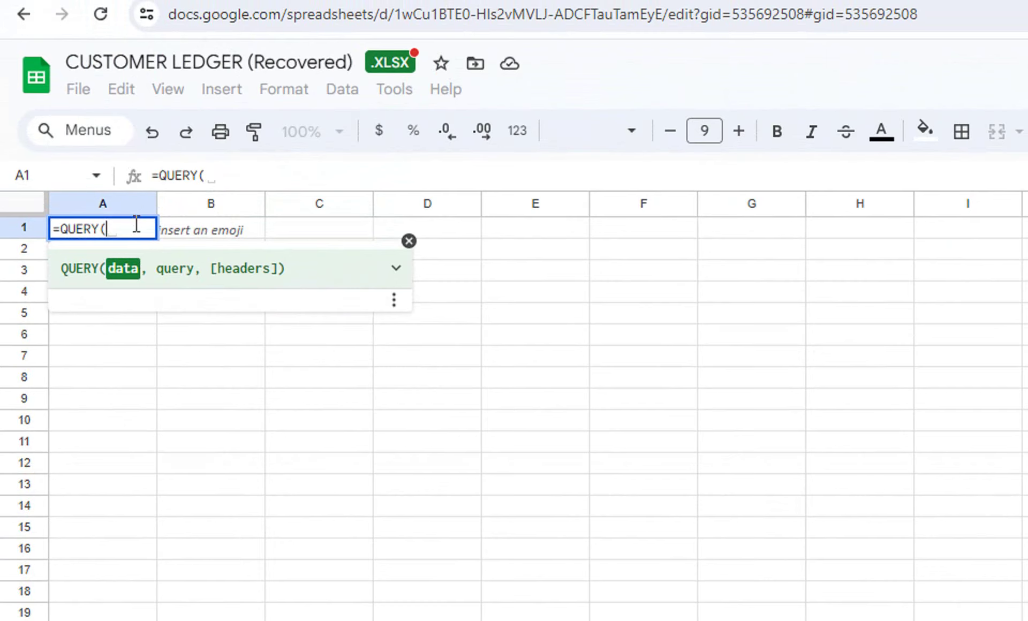
type("{")
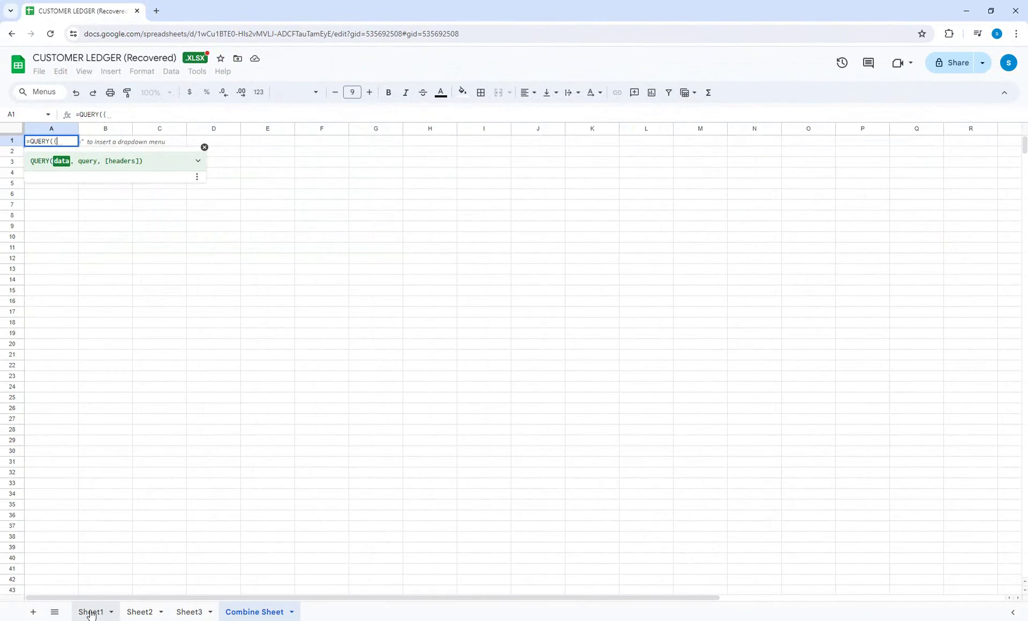
Add the open-ended range Sheet1!A1:F as the first array entry of the QUERY formula, followed by a semicolon
left_click(91, 611)
left_click_drag(58, 164, 332, 509)
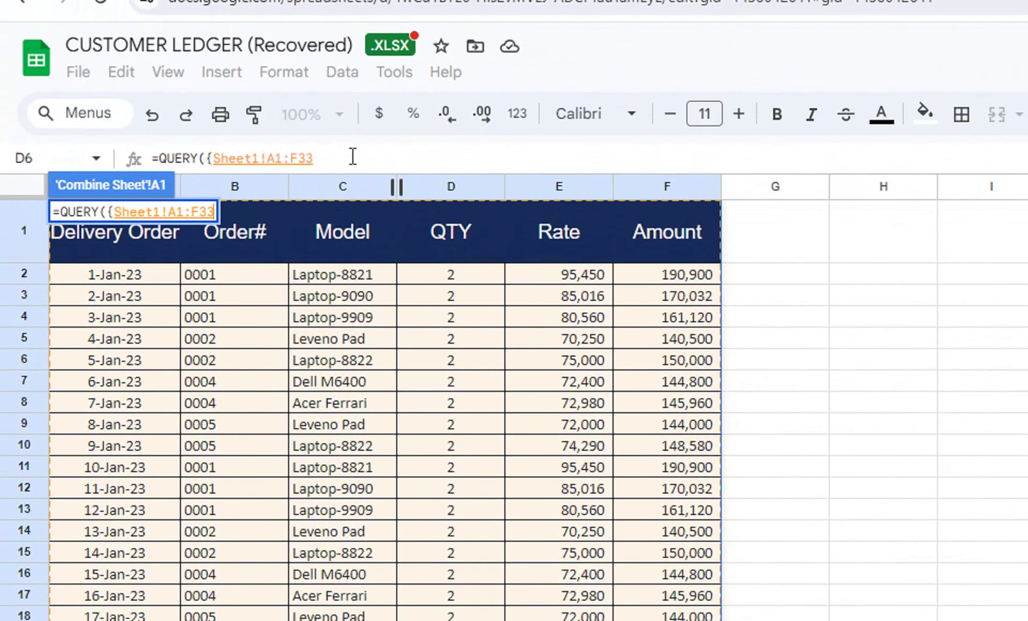
left_click(352, 156)
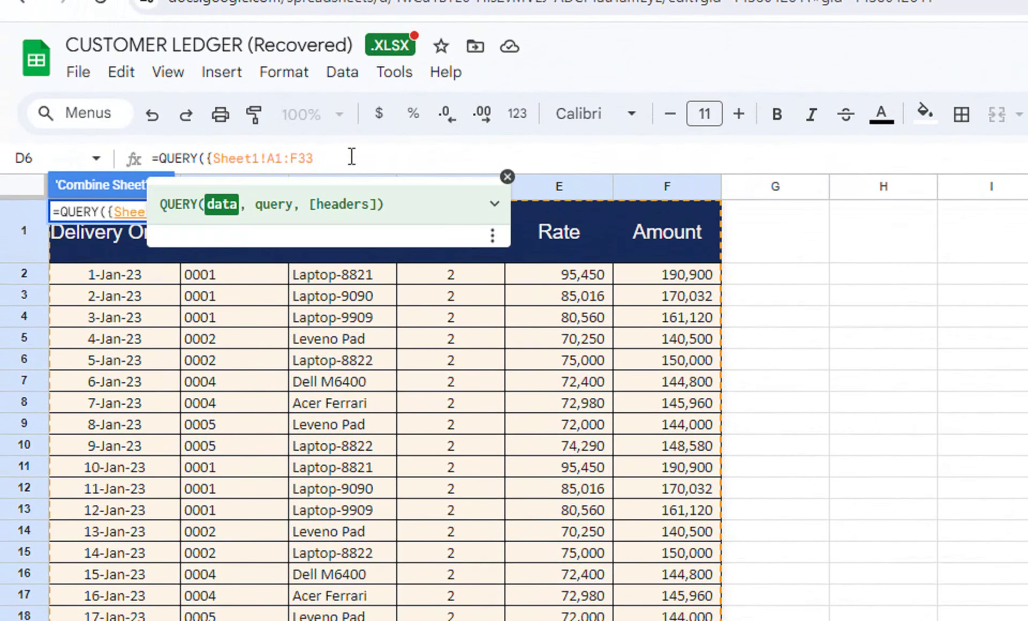
key("BackSpace")
key("BackSpace")
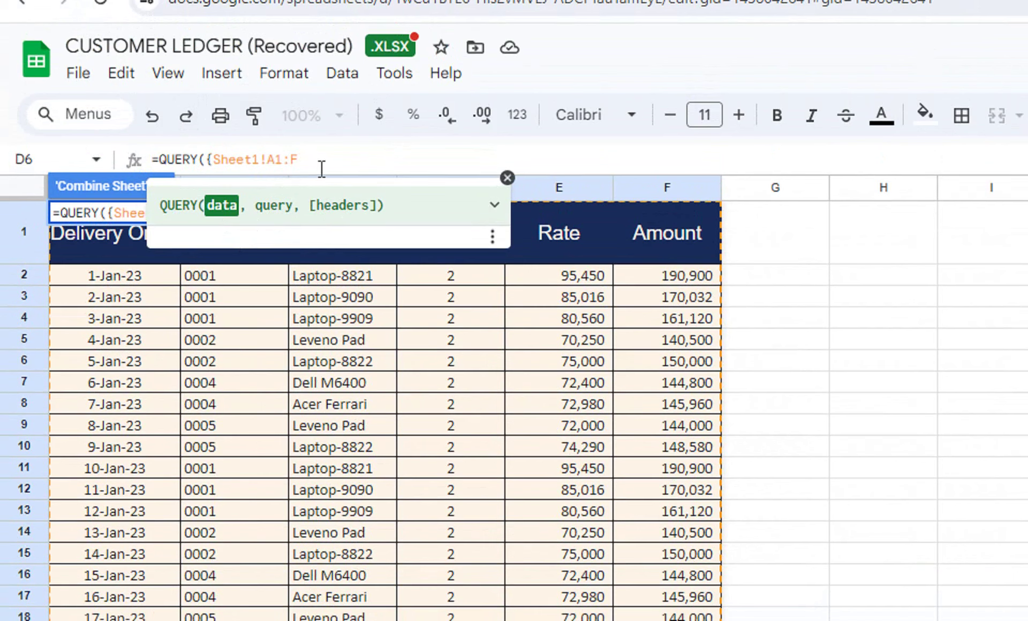
type(";")
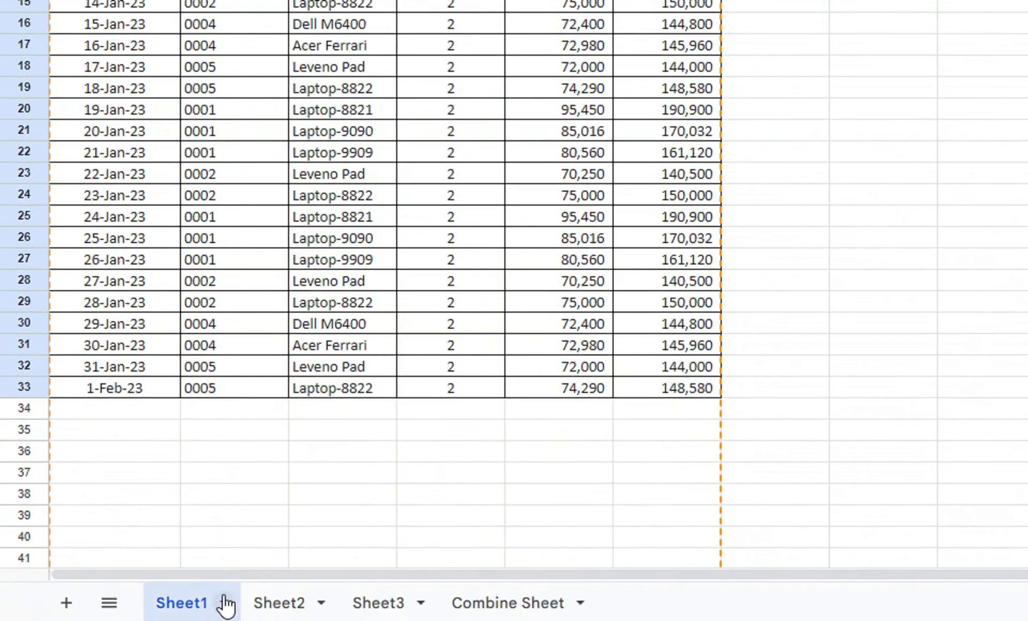
Add the open-ended range Sheet2!A1:F as the second array entry, followed by a semicolon
left_click(273, 601)
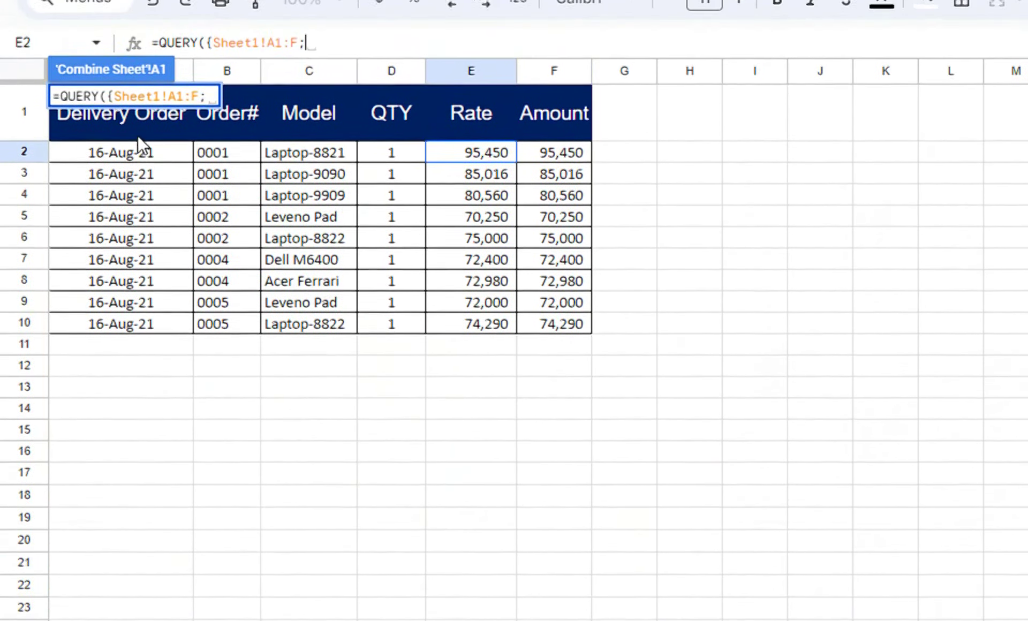
left_click(130, 155)
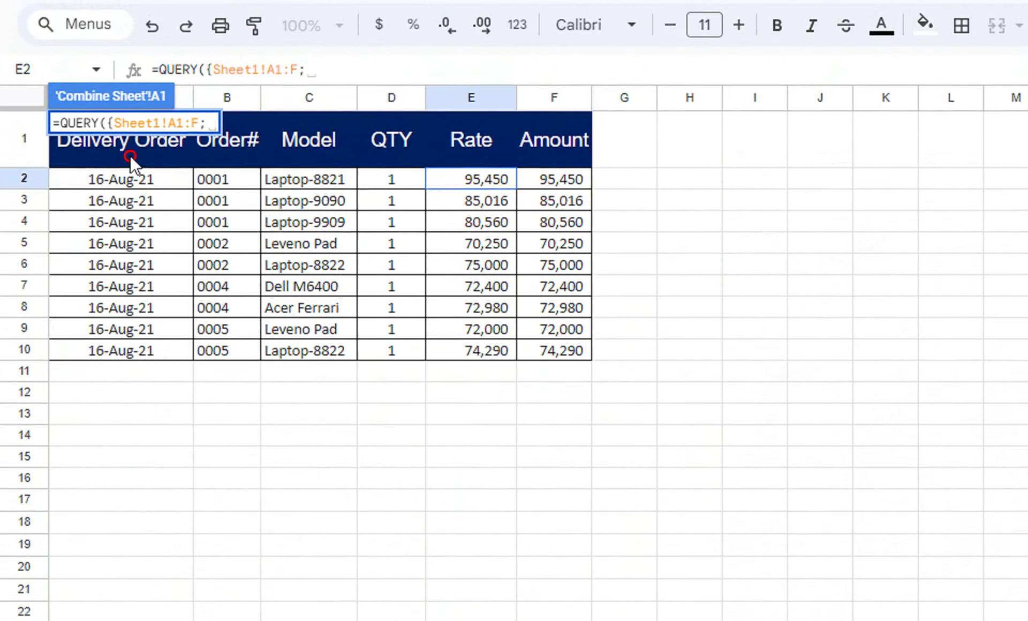
left_click_drag(130, 155, 570, 347)
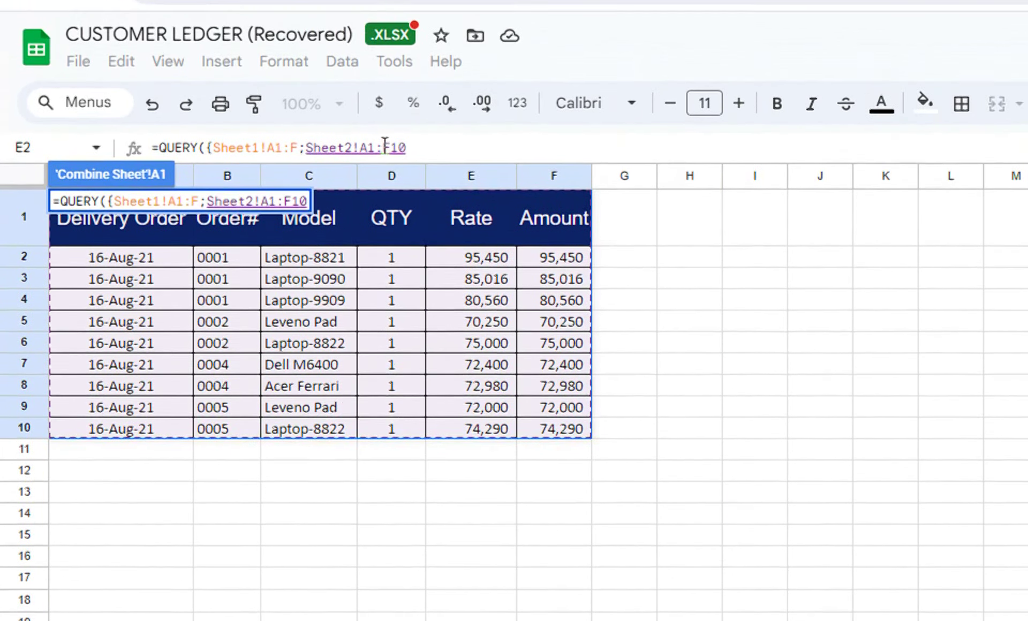
left_click(410, 69)
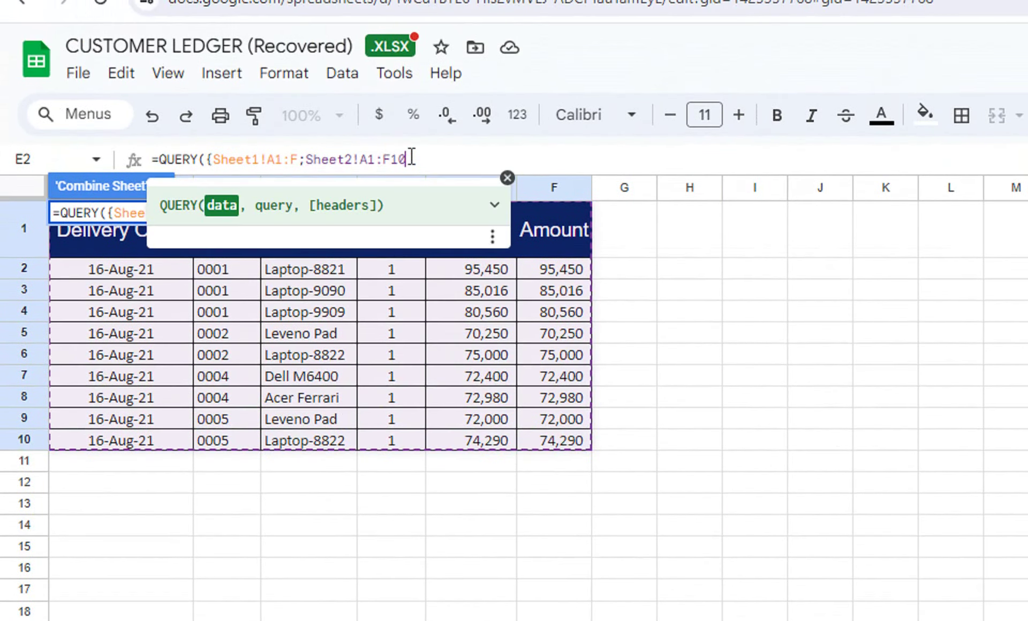
key("BackSpace")
key("BackSpace")
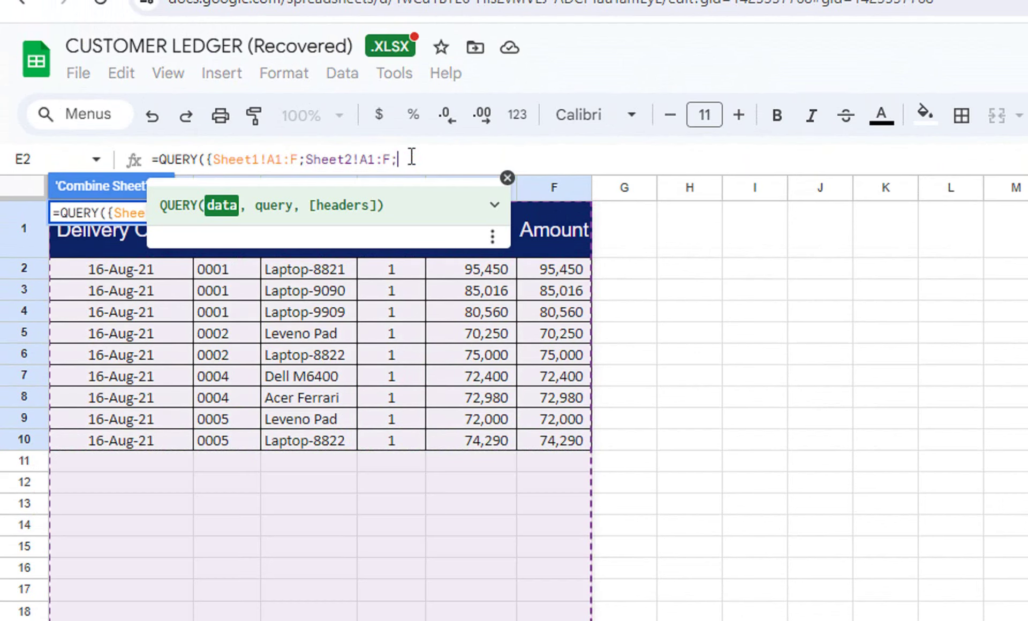
type(";")
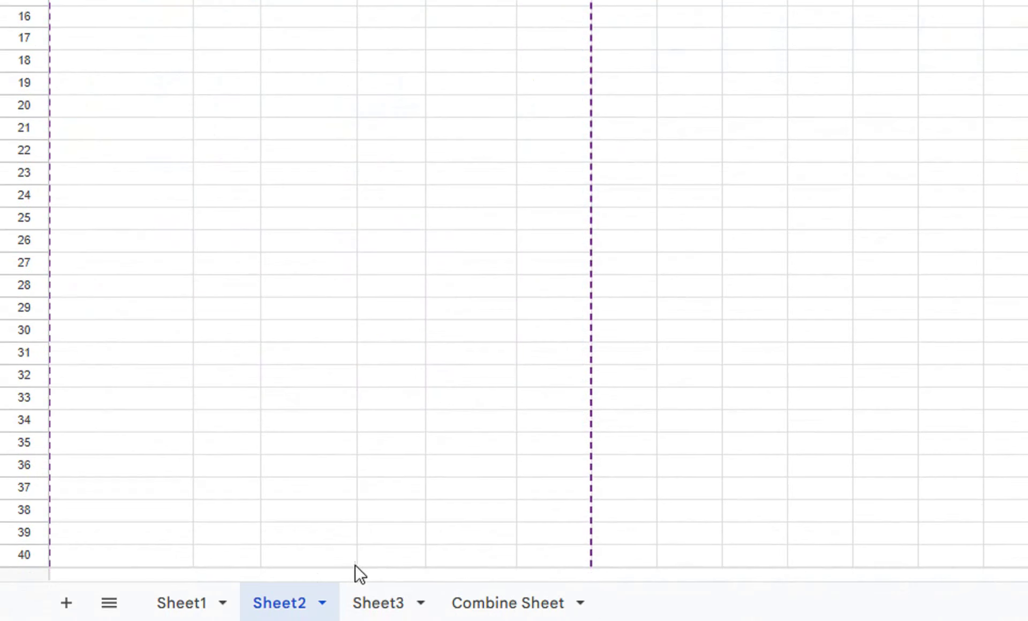
Add the open-ended range Sheet3!A1:F as the third array entry, close the curly brace and end the data argument with a comma
left_click(374, 600)
left_click_drag(88, 179, 592, 615)
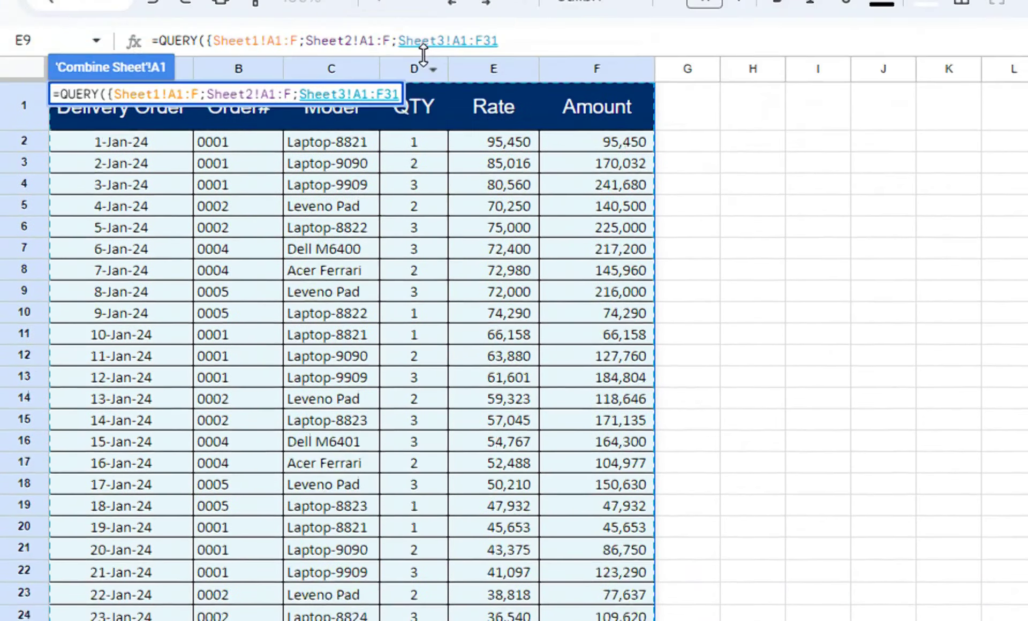
key("BackSpace")
key("BackSpace")
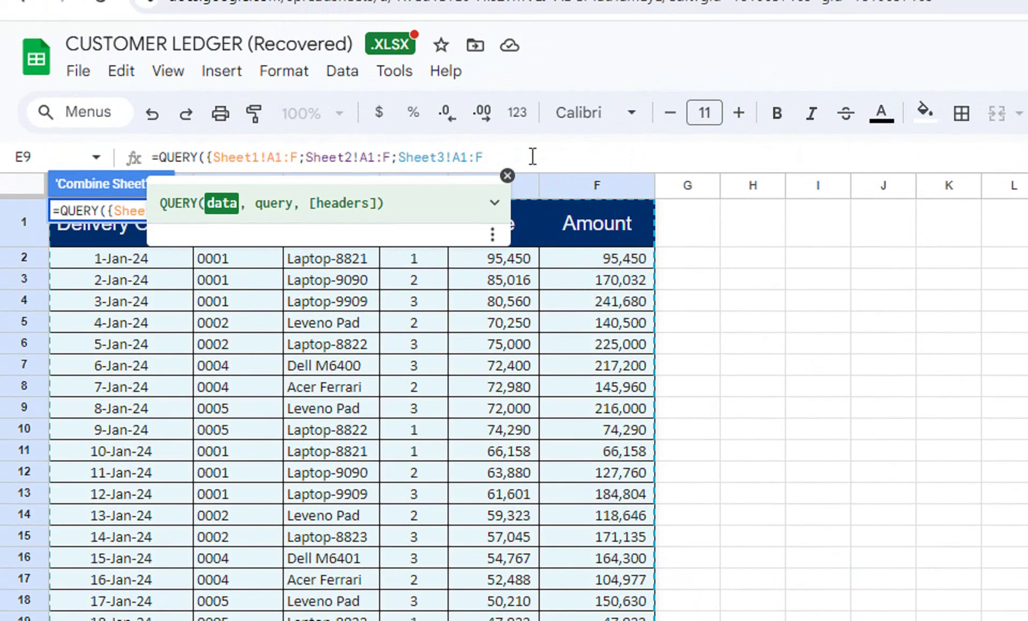
type("}")
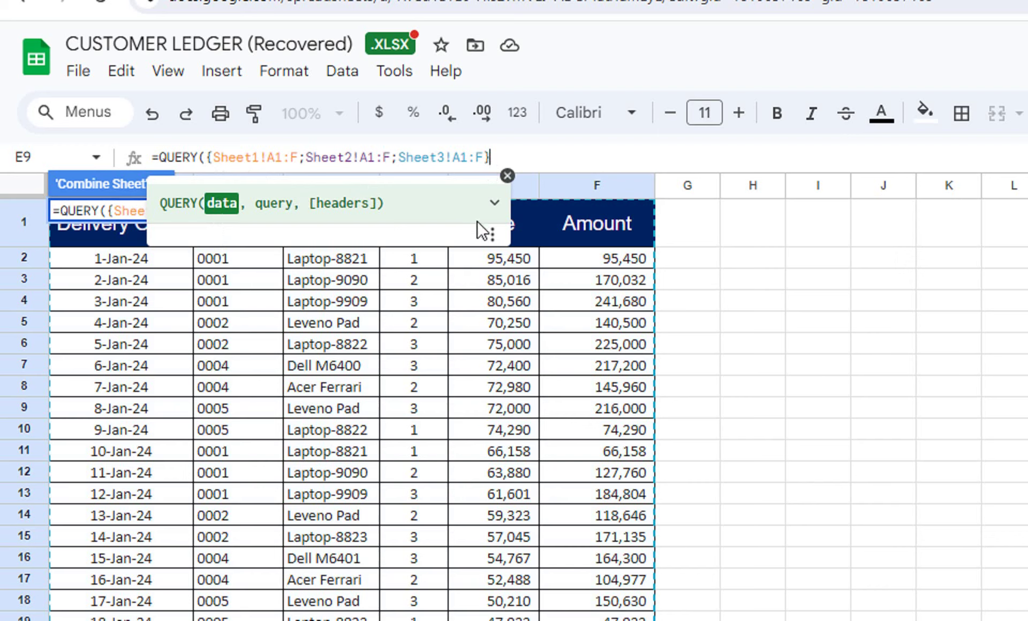
type(",")
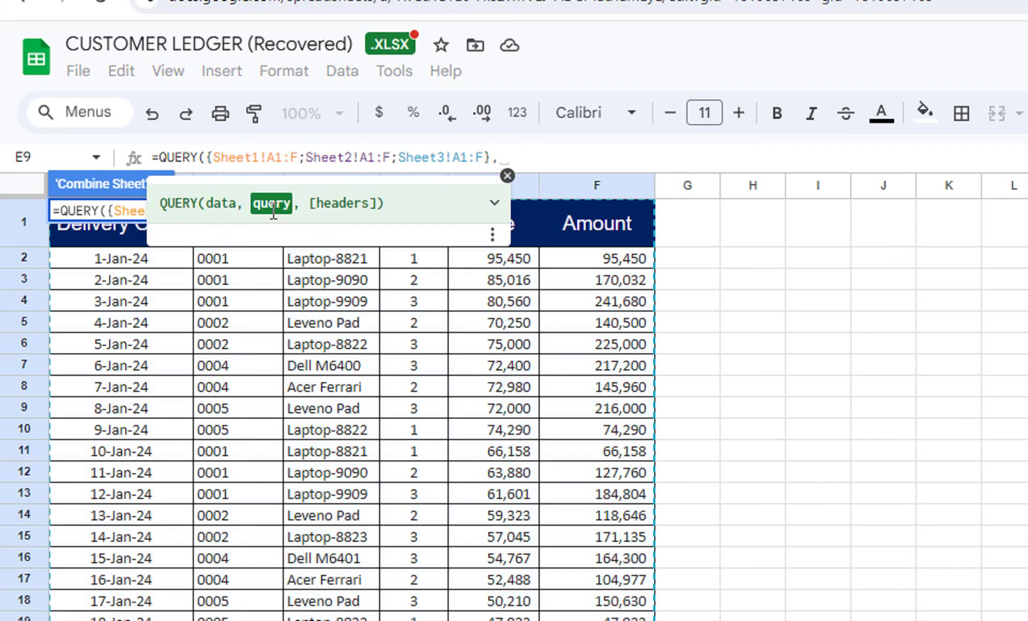
Enter "Select * Where Col1 is not null" in quotation marks as the query argument of the formula
type("\"")
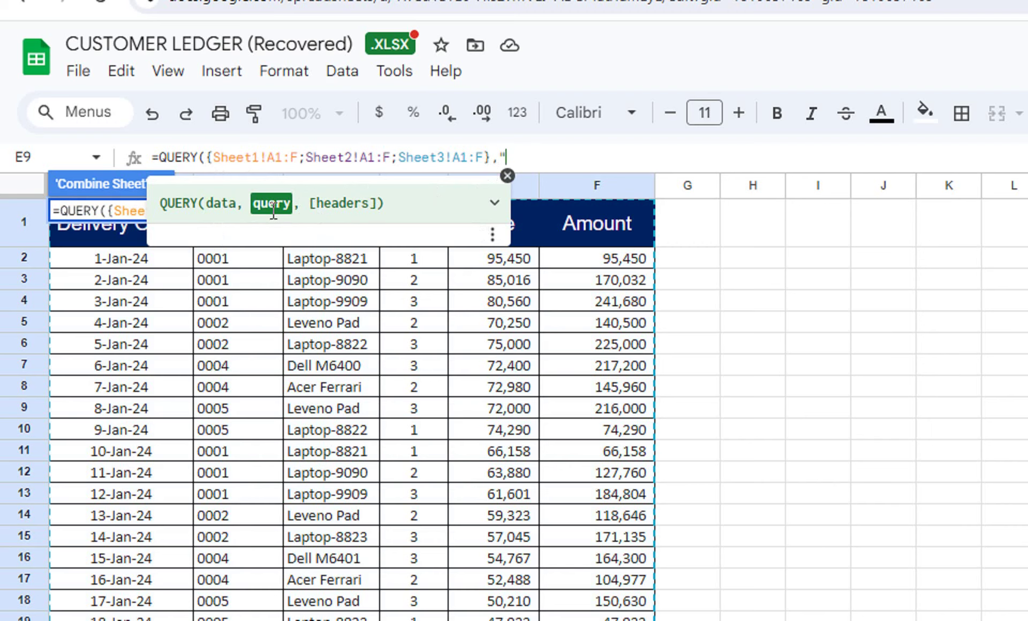
type("Select W")
key("BackSpace")
key("BackSpace")
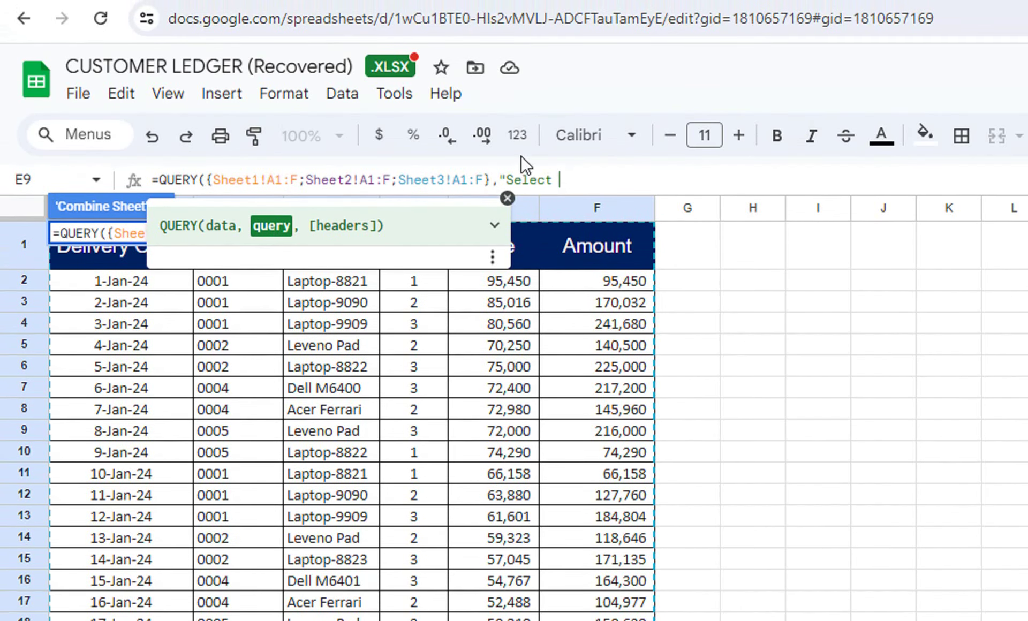
type("*")
type("Where")
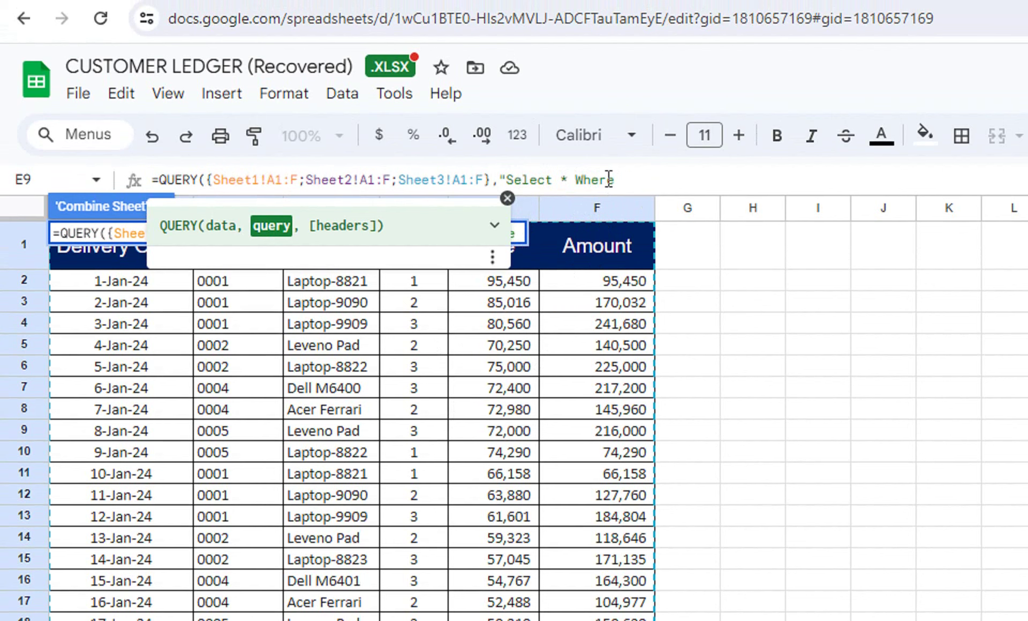
type(" Col")
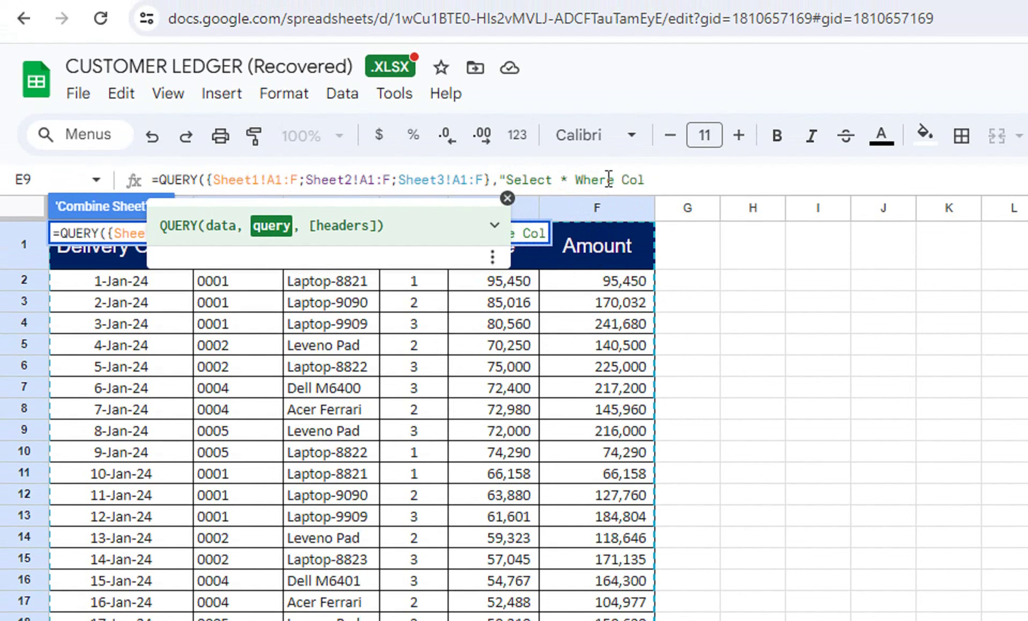
type("1")
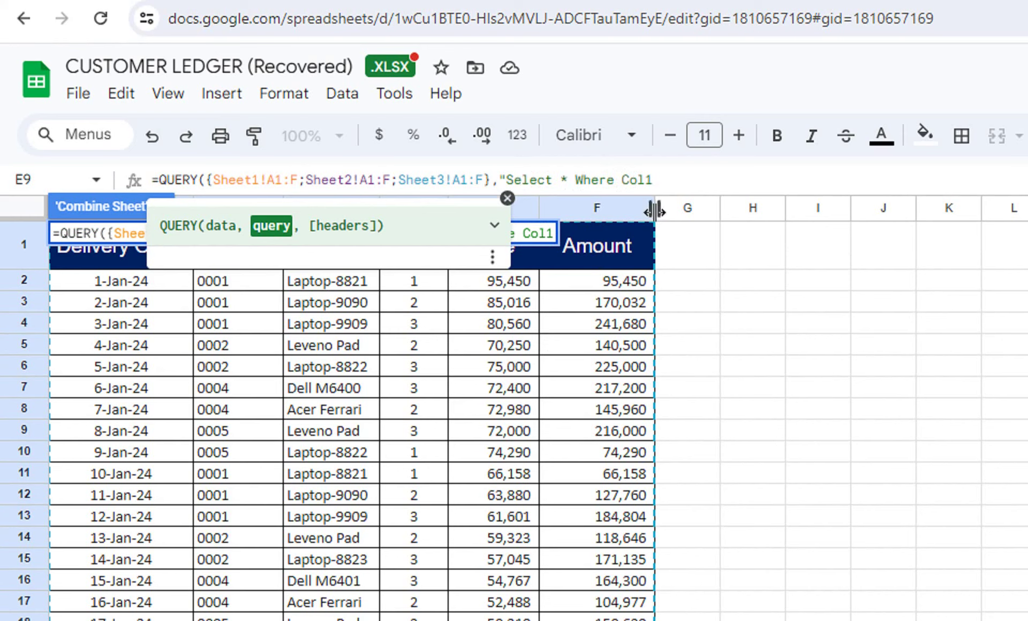
type("is Nop")
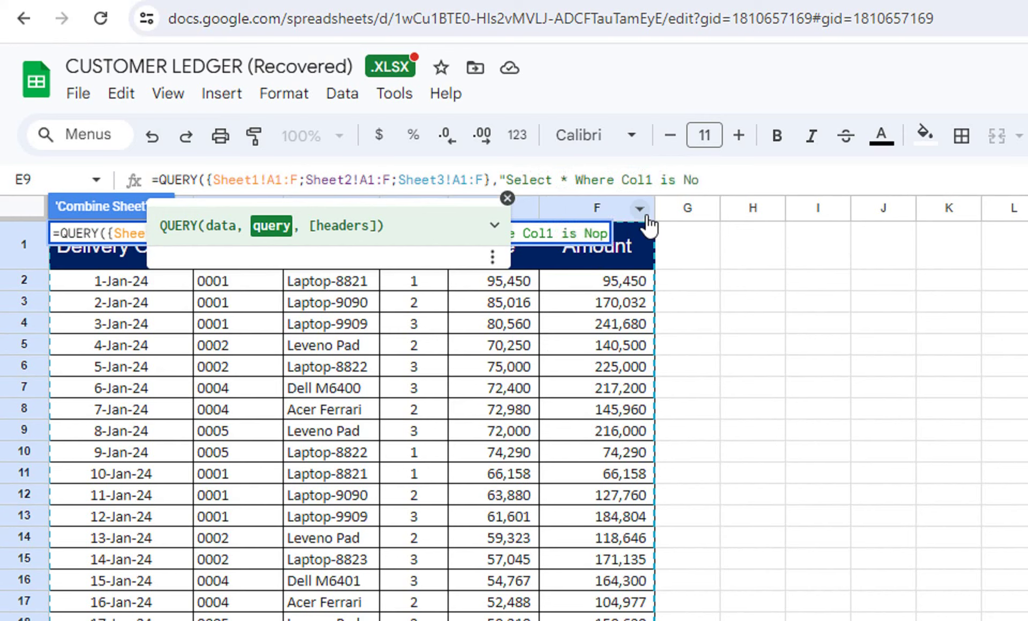
key("BackSpace")
type("t Null")
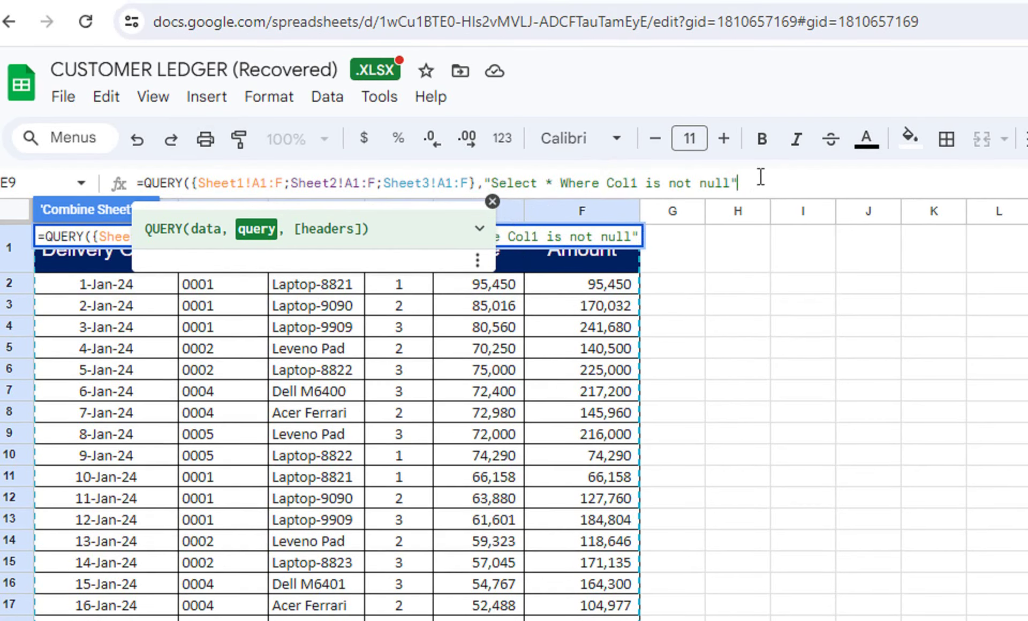
type("or")
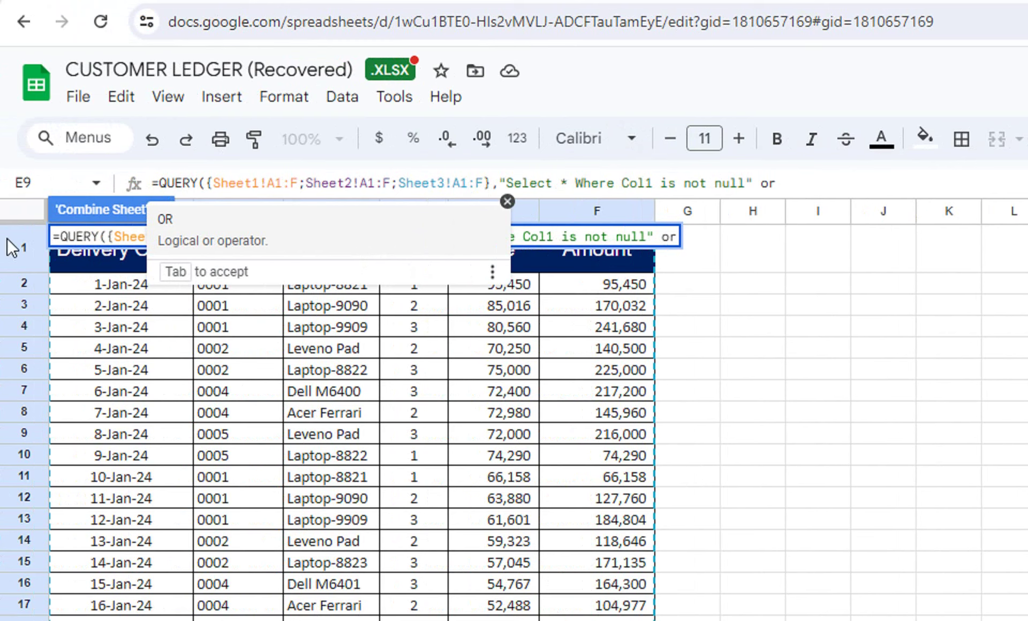
key("BackSpace")
key("BackSpace")
key("BackSpace")
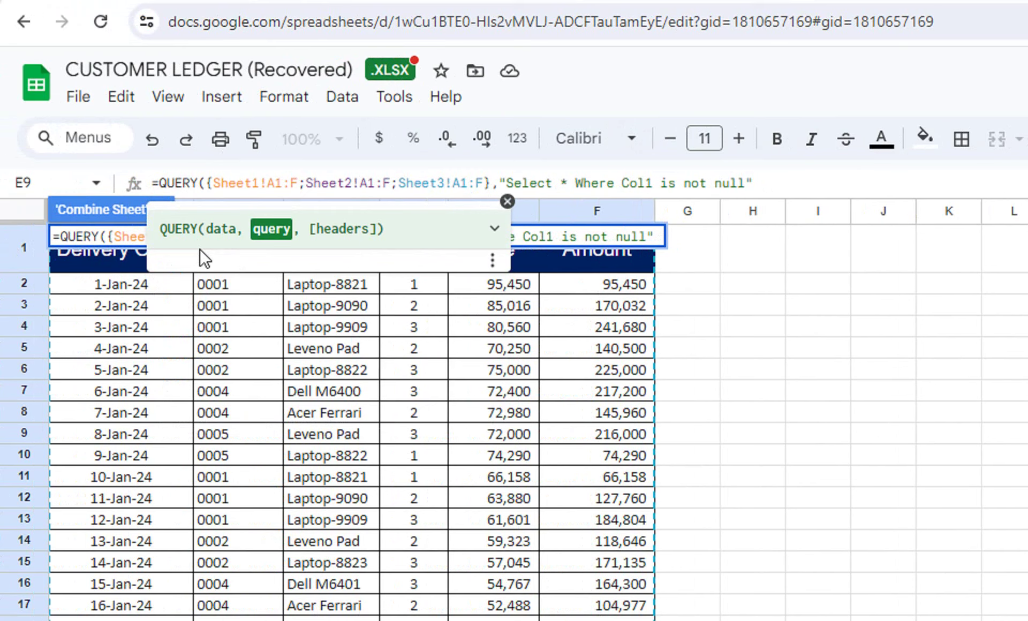
key("BackSpace")
Set the headers argument to 1, close the QUERY formula and commit it to Combine Sheet's cell A1
type(",")
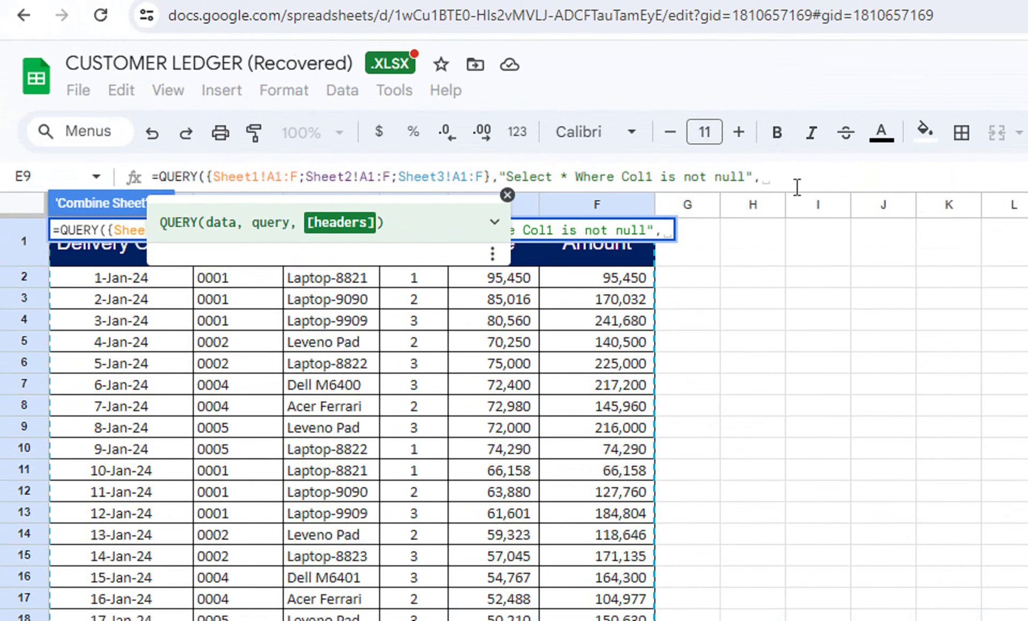
type("1")
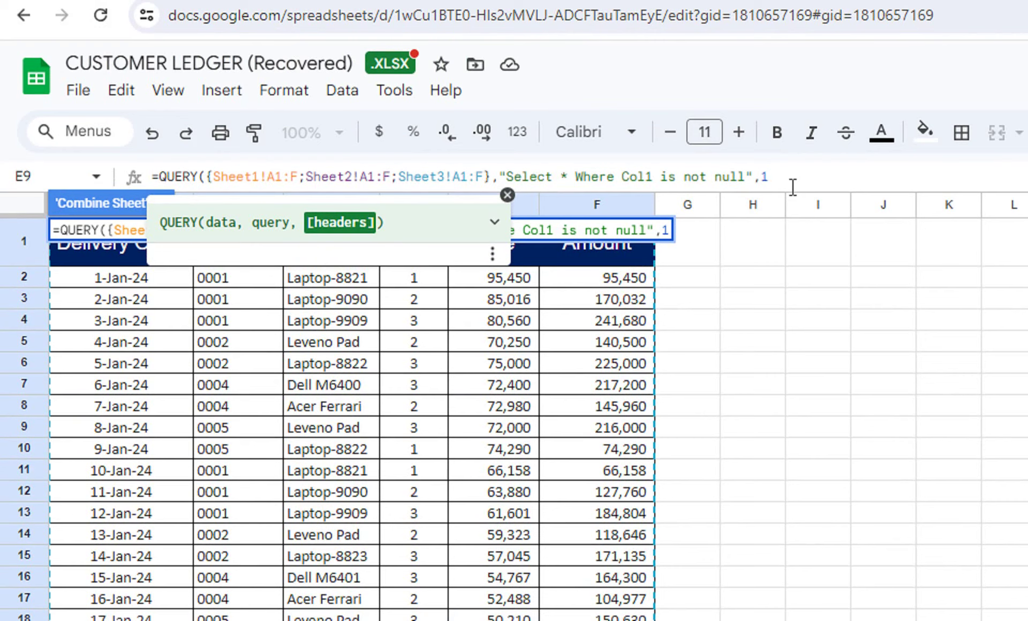
type(")")
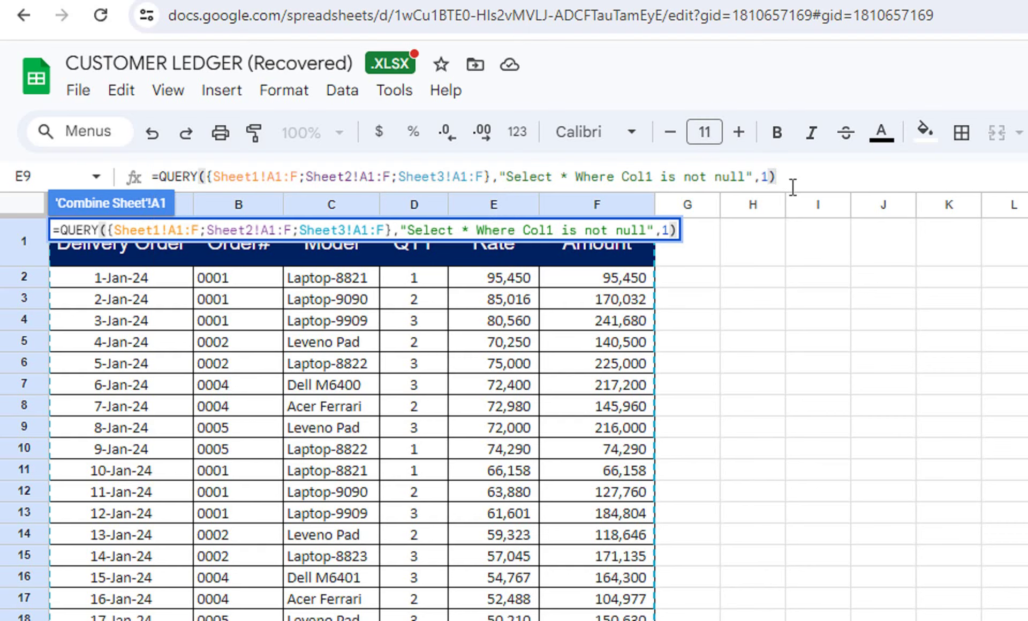
key("Return")
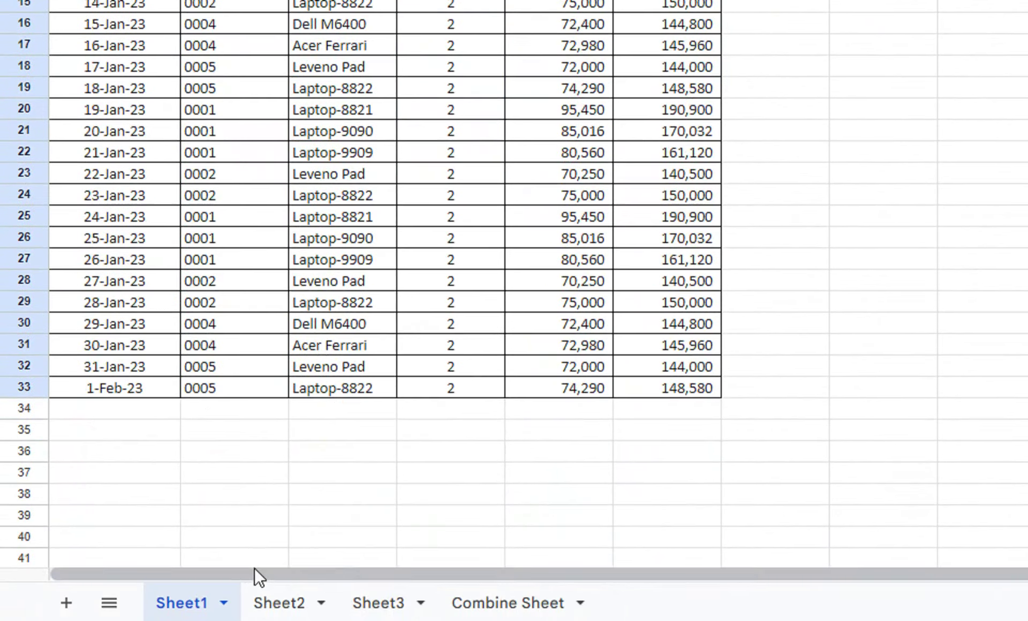
Fill Sheet1's complete last record in row 33 down through row 36, check it in Combine Sheet and switch to Sheet2
left_click(486, 607)
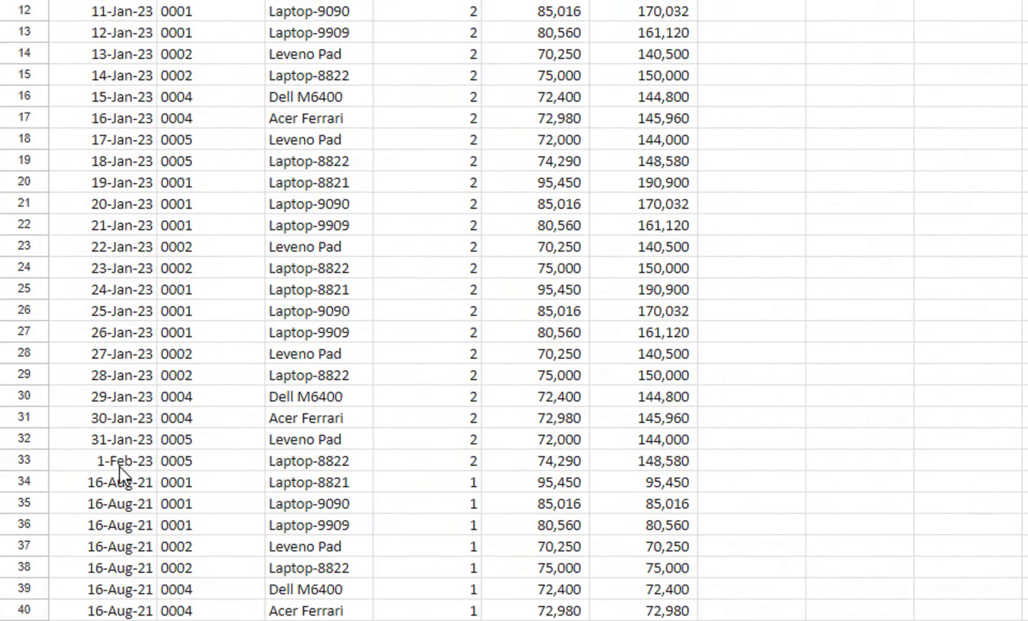
scroll(123, 462, "down", 1)
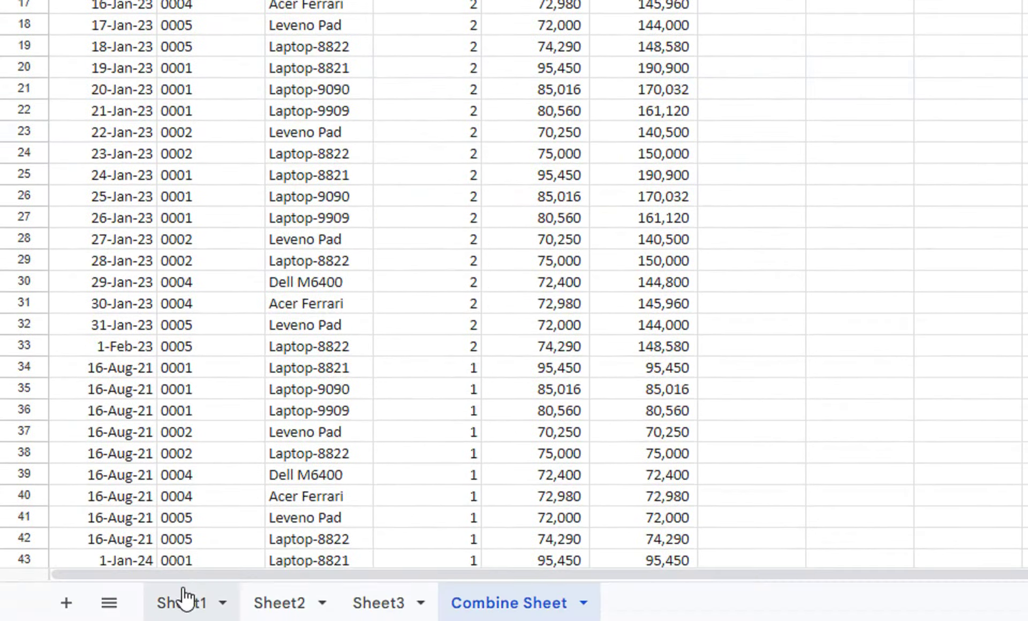
left_click(182, 598)
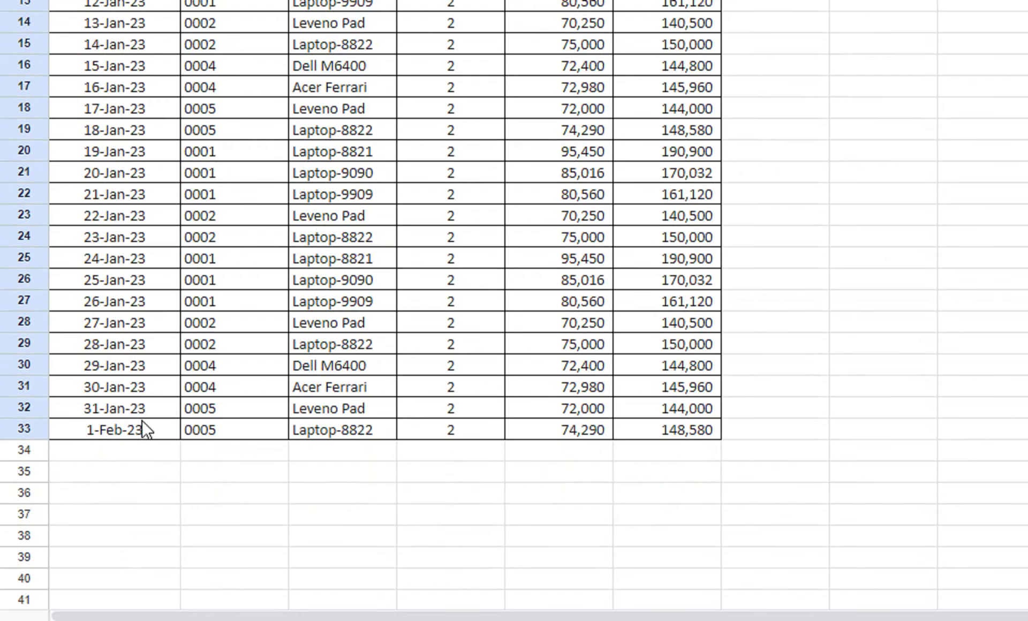
left_click(146, 429)
left_click_drag(177, 427, 718, 498)
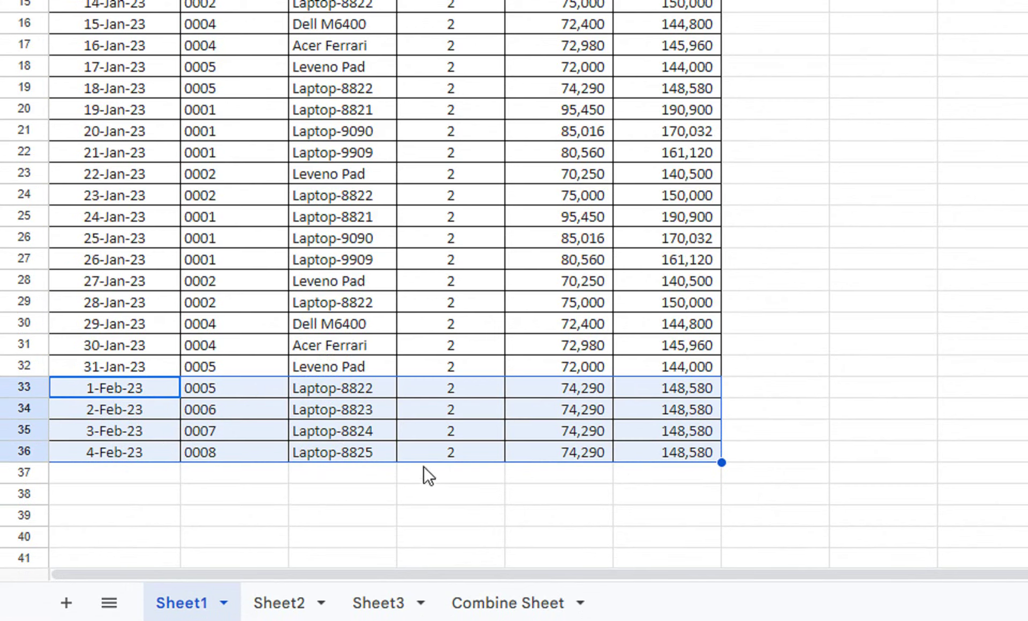
left_click(461, 603)
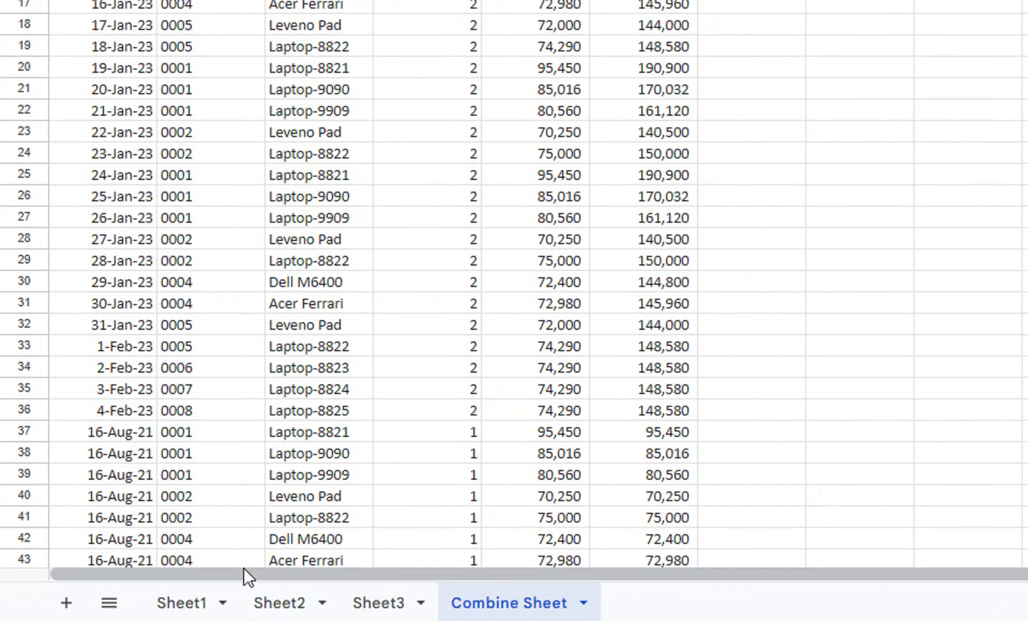
left_click(259, 598)
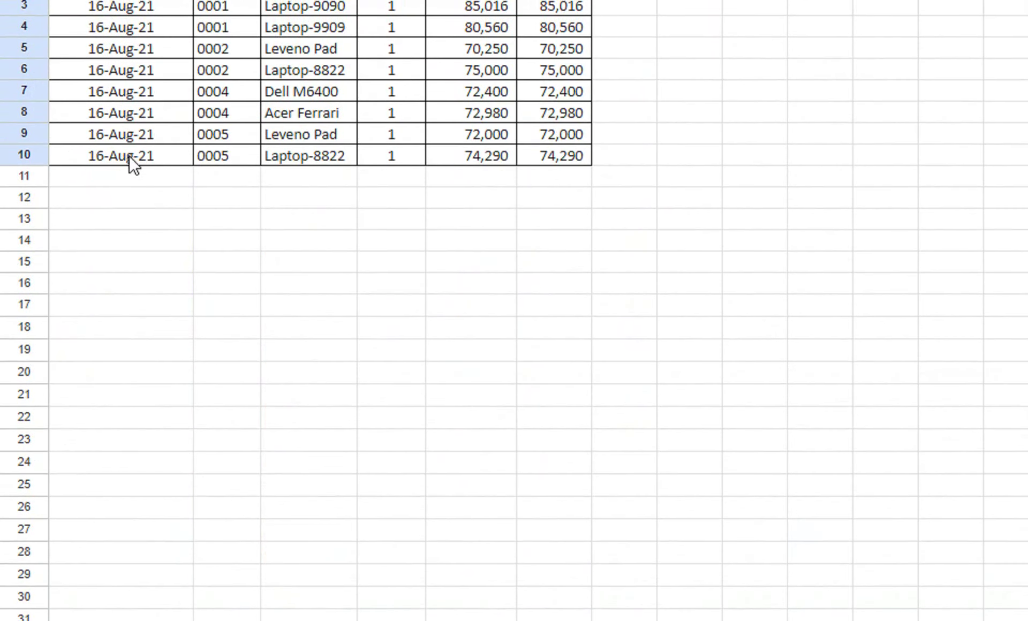
left_click(162, 156)
left_click_drag(193, 166, 333, 151)
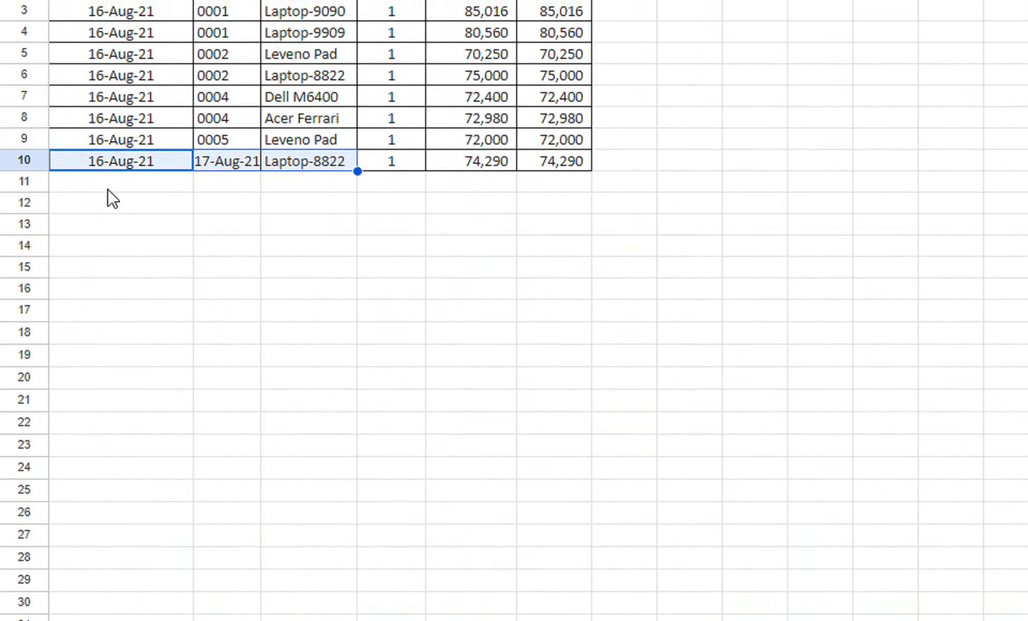
left_click(98, 222)
key("ctrl+z")
Fill Sheet2's complete last record in row 10 down through row 19 and review the combined rows to the end of Combine Sheet
left_click_drag(147, 159, 615, 363)
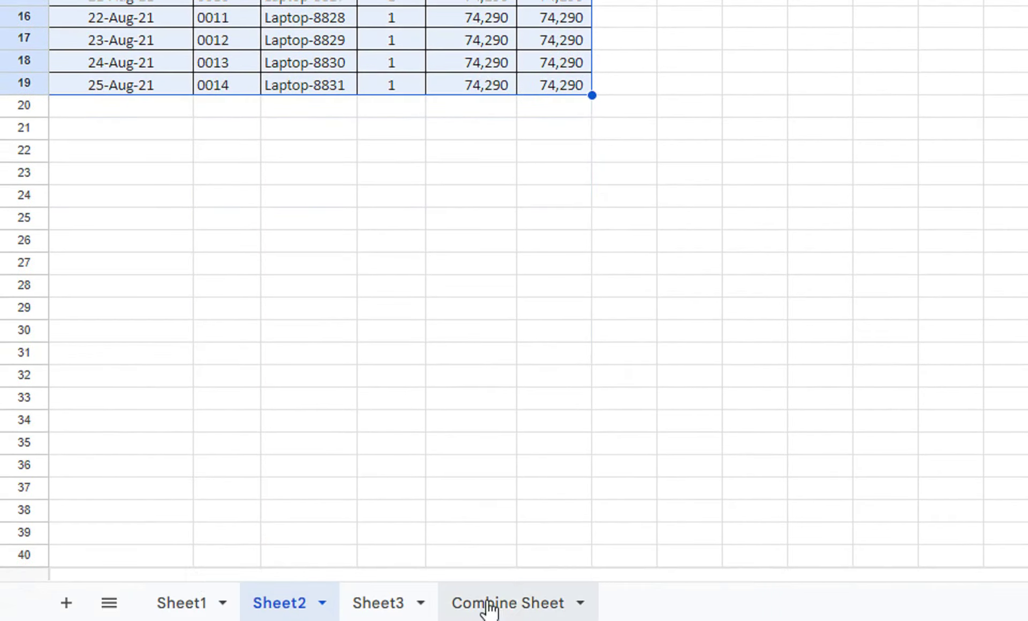
left_click(515, 602)
left_click_drag(308, 372, 265, 557)
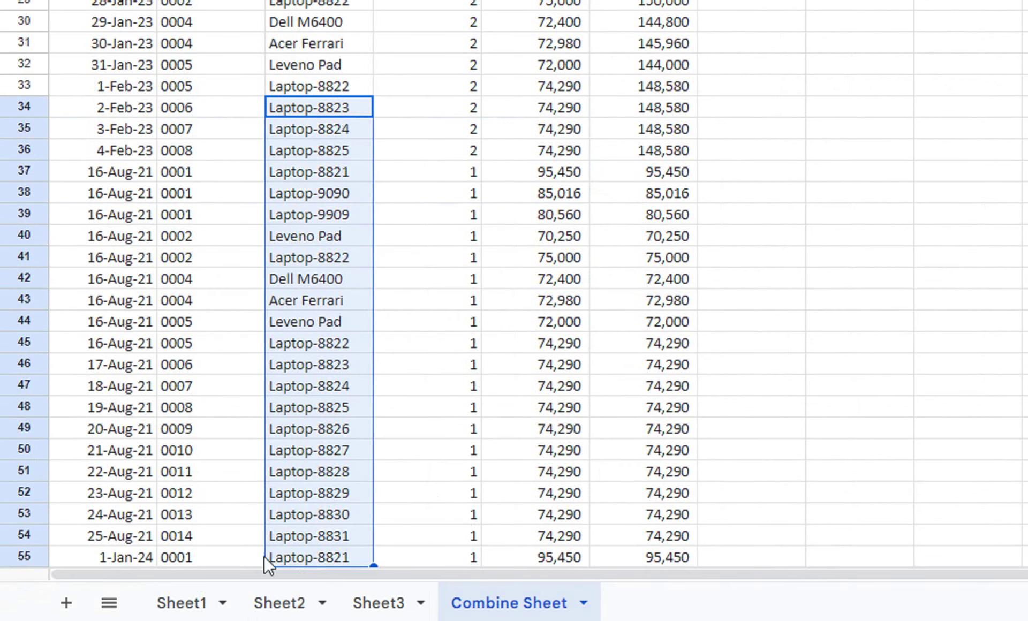
left_click_drag(308, 514, 297, 560)
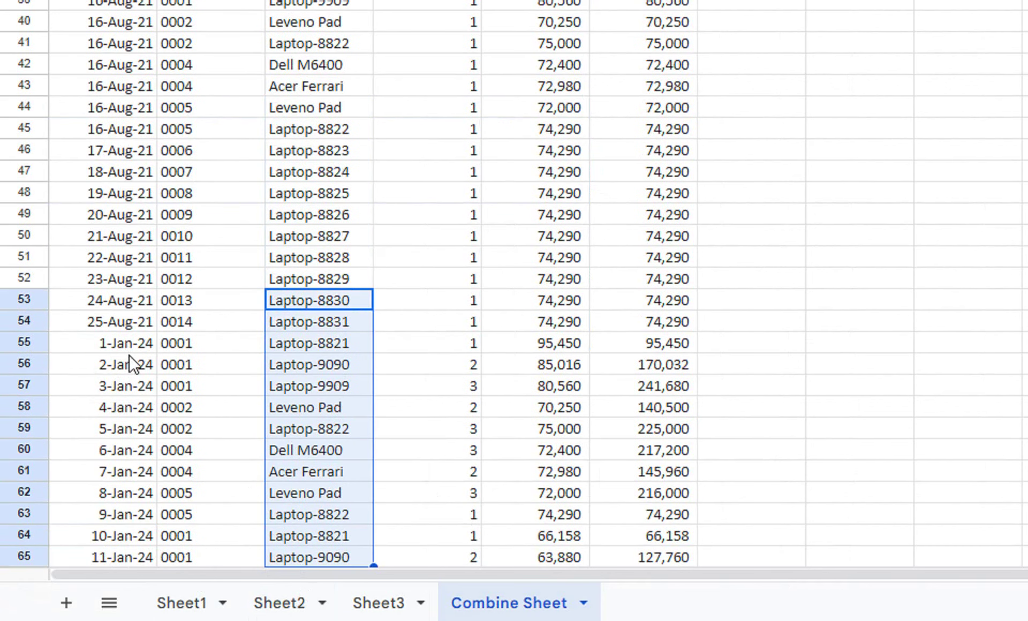
left_click(124, 427)
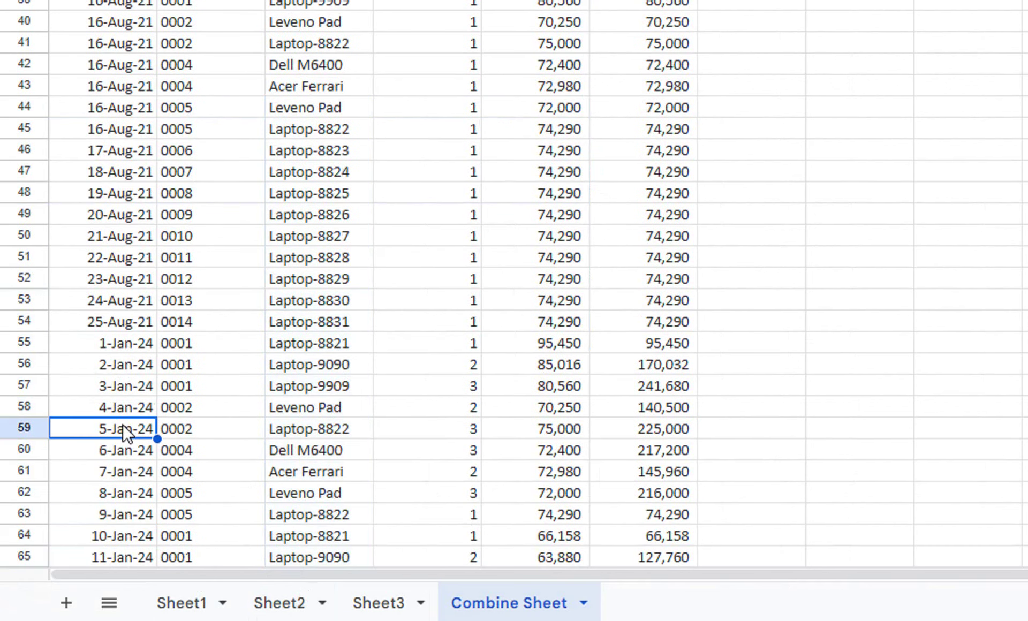
key("ctrl+Down")
left_click_drag(171, 492, 259, 557)
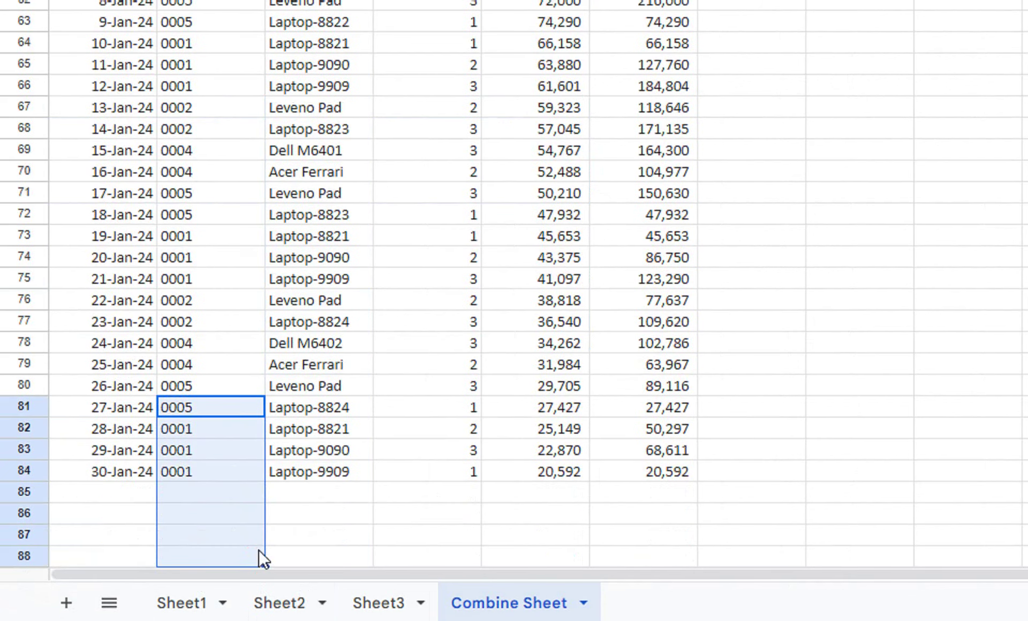
Fill Sheet3's complete last record in row 31 down through row 37, across all six columns
left_click(412, 600)
left_click(162, 343)
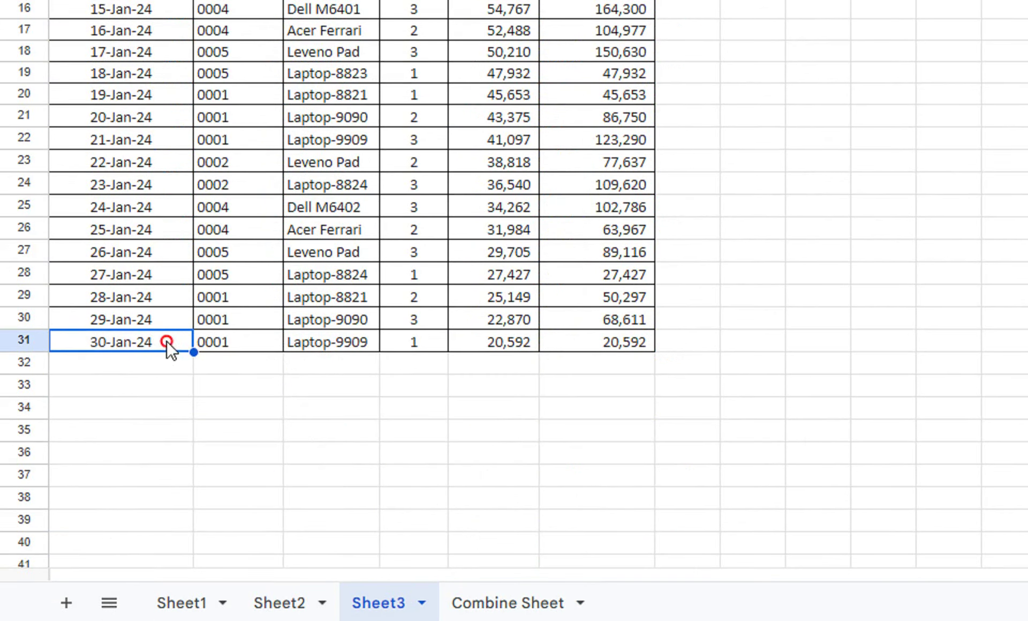
left_click_drag(166, 340, 564, 342)
left_click_drag(654, 351, 654, 484)
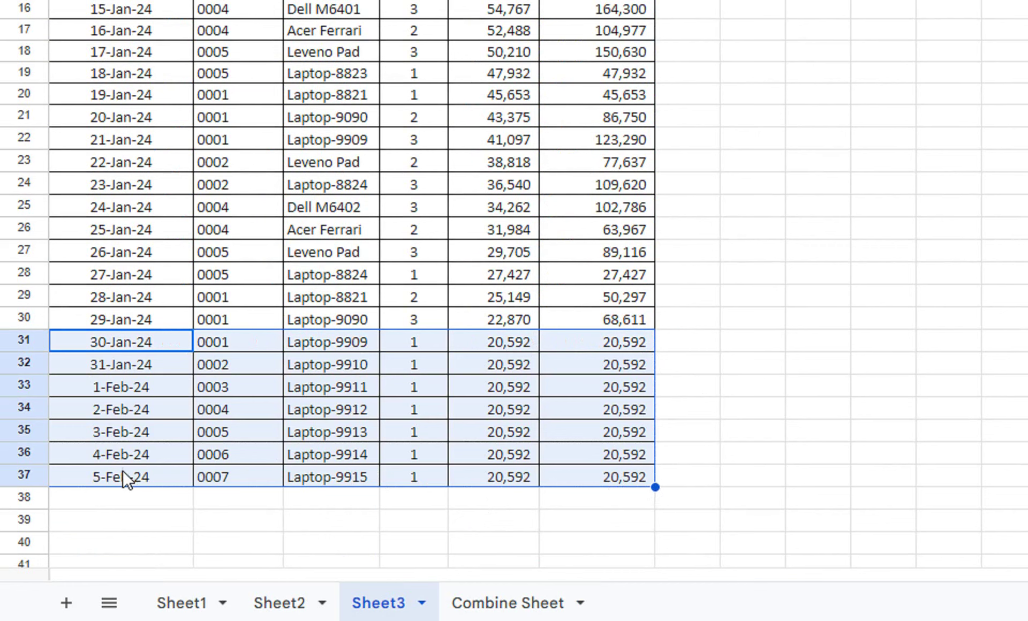
Check the end of Combine Sheet for the rows added to Sheet3 and review the combined data back up to the header row
left_click(471, 606)
left_click(230, 501)
left_click_drag(230, 501, 214, 558)
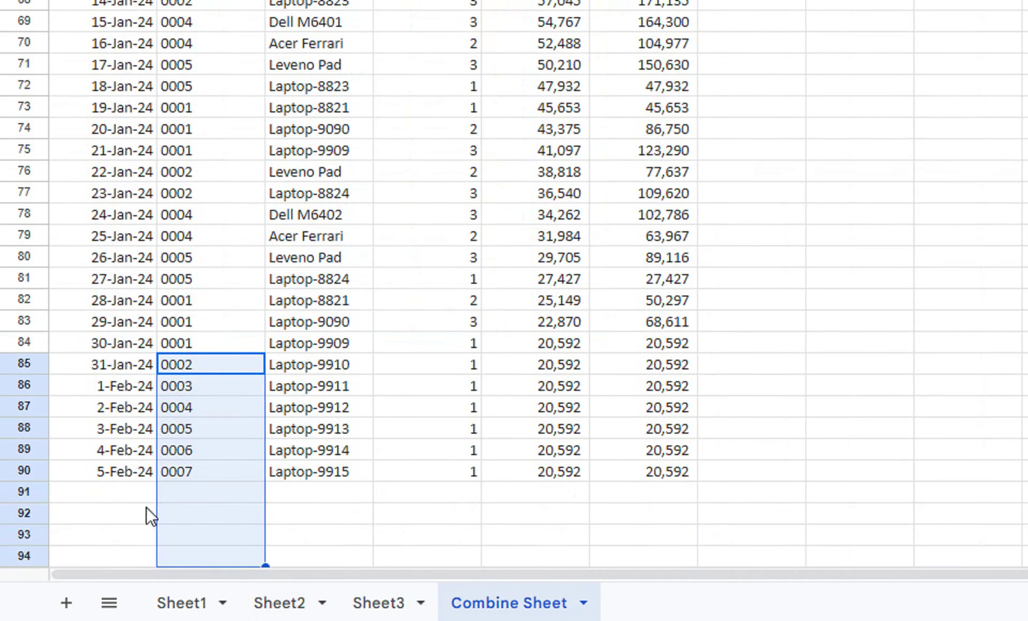
left_click(114, 466)
left_click(533, 474)
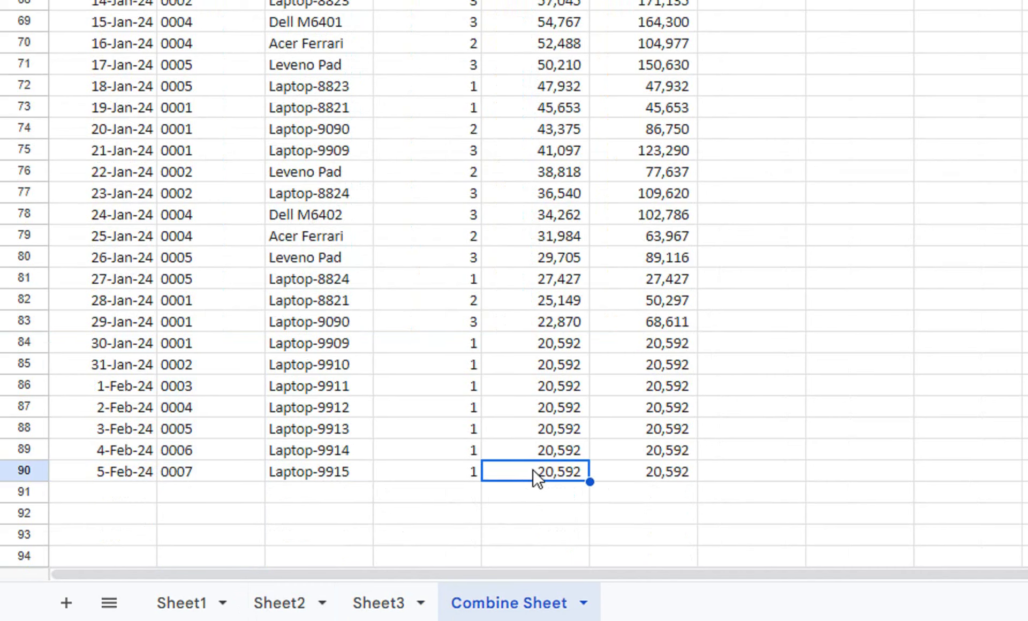
left_click_drag(456, 321, 470, 233)
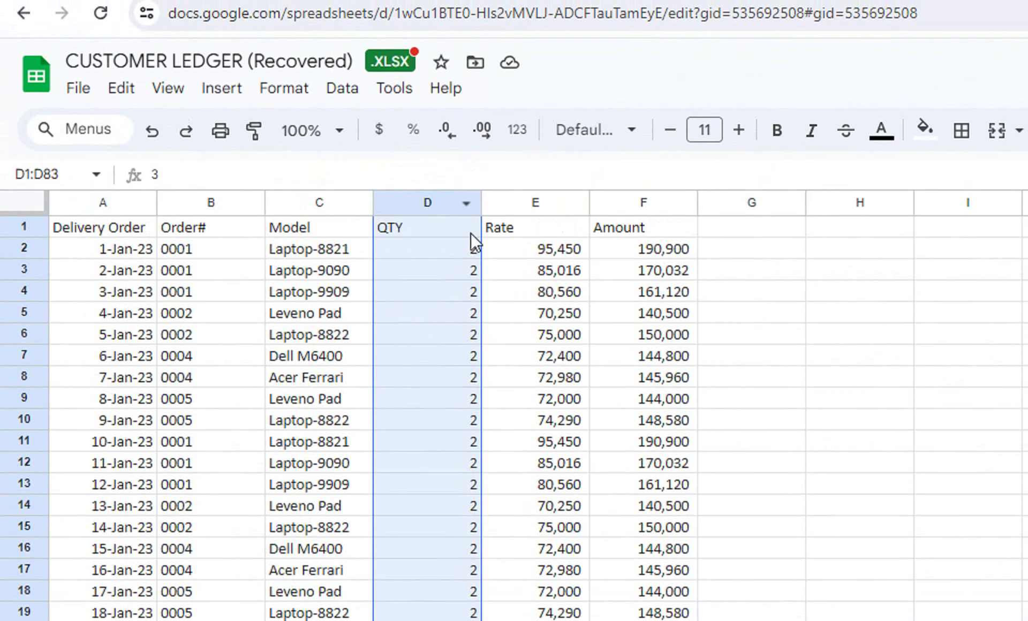